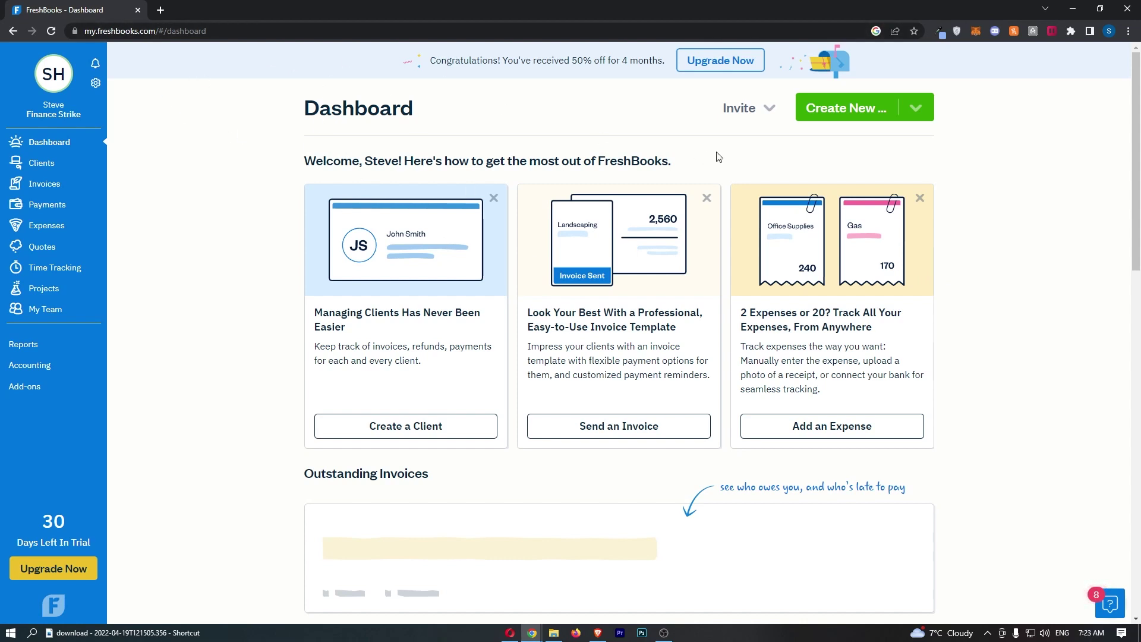
Reach the Settings page from the gear menu, landing on the Account section
{"action": "left_click", "coordinate": [96, 84]}
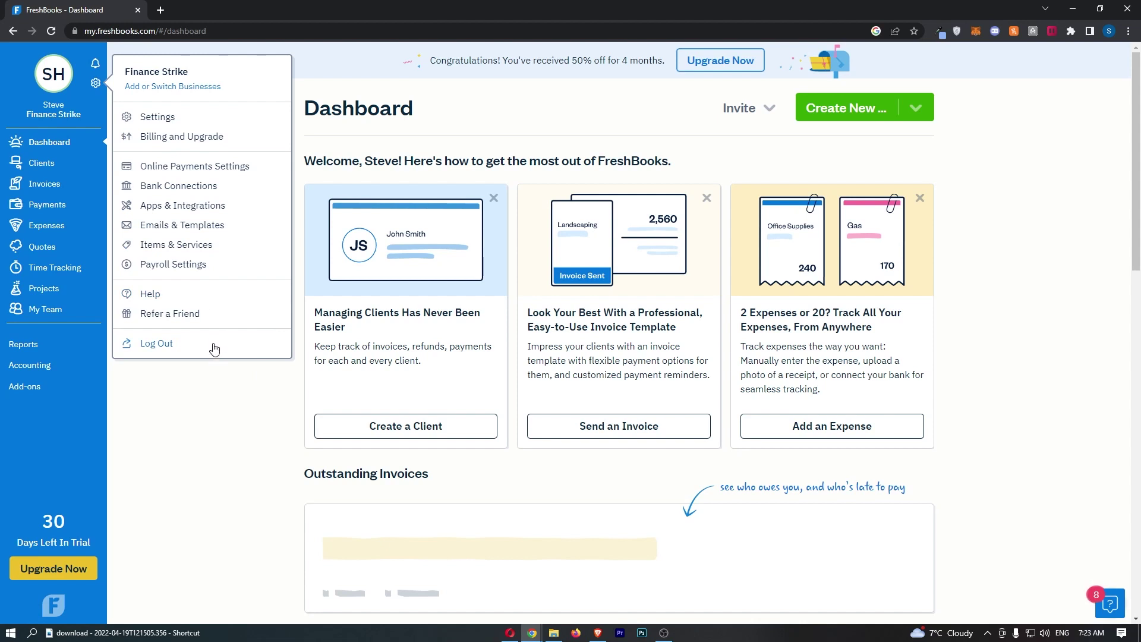
{"action": "left_click", "coordinate": [156, 120]}
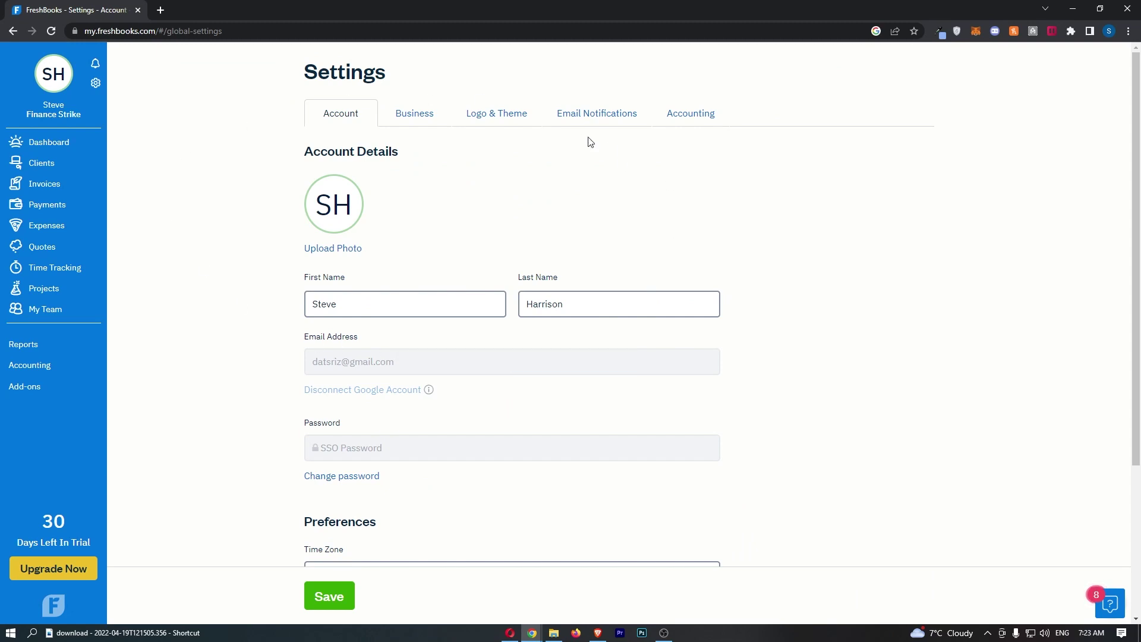
{"action": "scroll", "coordinate": [503, 240], "scroll_direction": "down", "scroll_amount": 1}
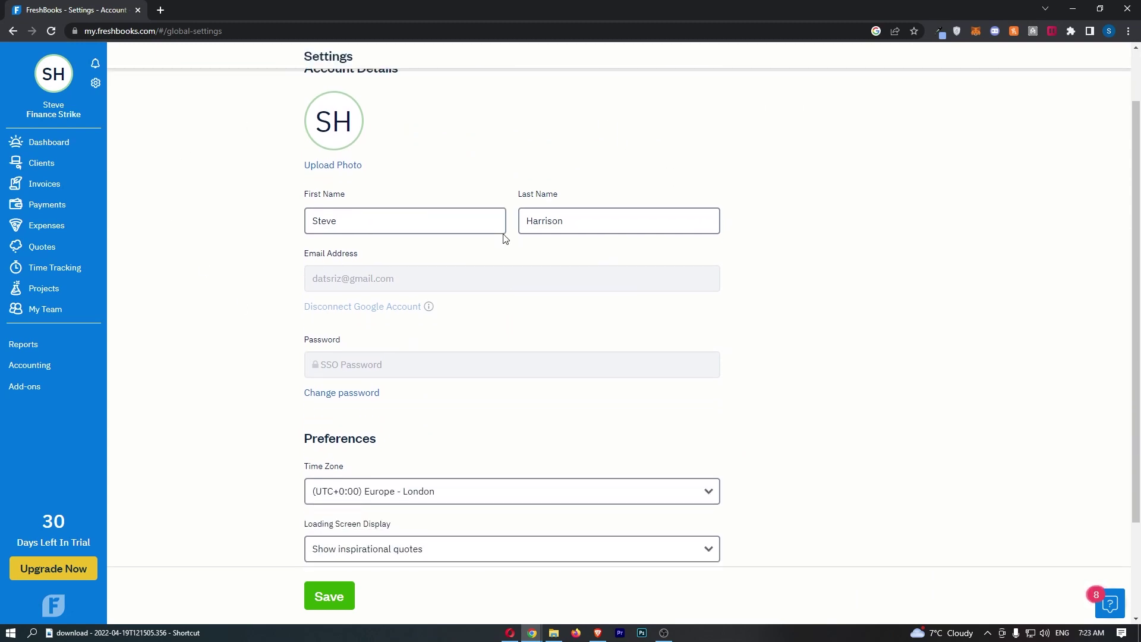
{"action": "scroll", "coordinate": [503, 240], "scroll_direction": "down", "scroll_amount": 2}
Choose (UTC−7:00) America - Phoenix as the time zone under Preferences and save
{"action": "left_click_drag", "start_coordinate": [298, 339], "coordinate": [383, 345]}
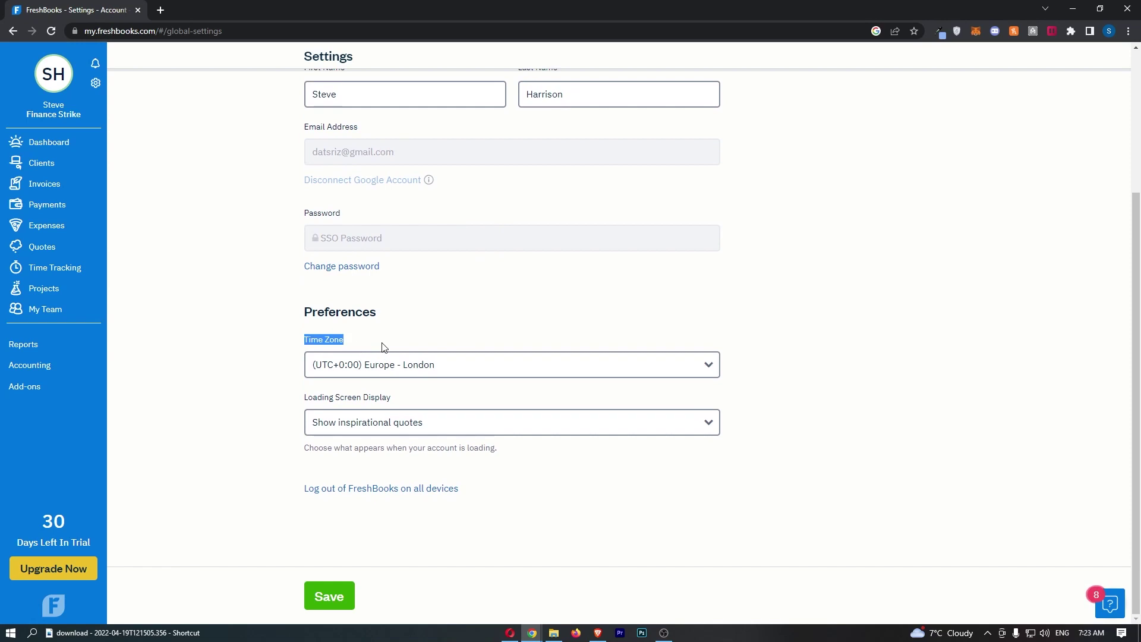
{"action": "left_click", "coordinate": [351, 366]}
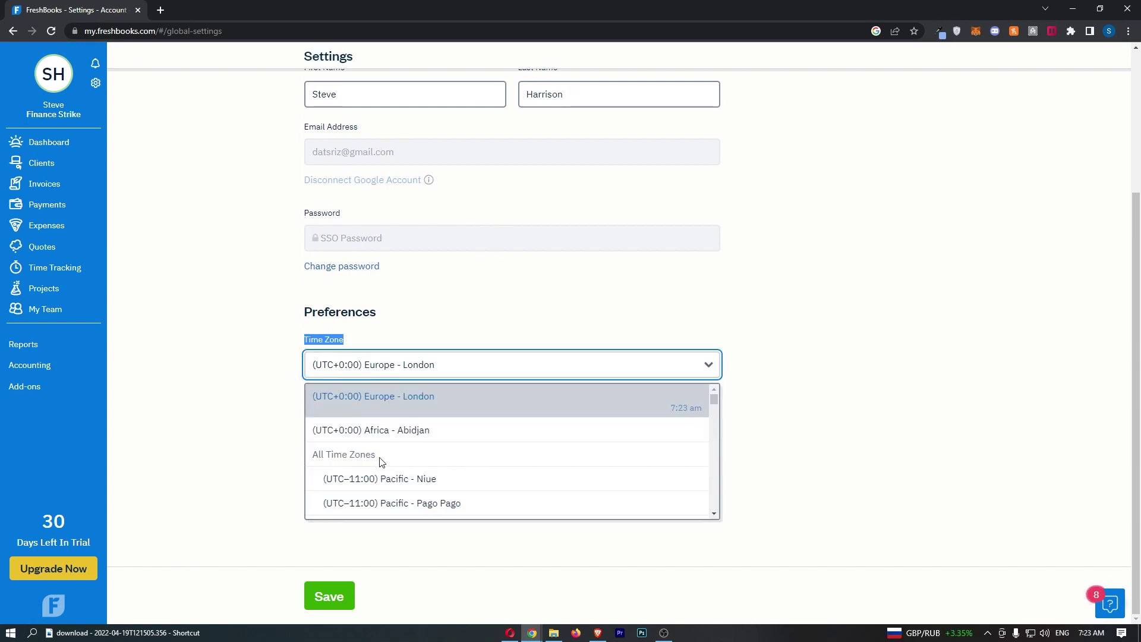
{"action": "scroll", "coordinate": [392, 446], "scroll_direction": "down", "scroll_amount": 1}
{"action": "scroll", "coordinate": [417, 444], "scroll_direction": "down", "scroll_amount": 2}
{"action": "scroll", "coordinate": [417, 444], "scroll_direction": "down", "scroll_amount": 2}
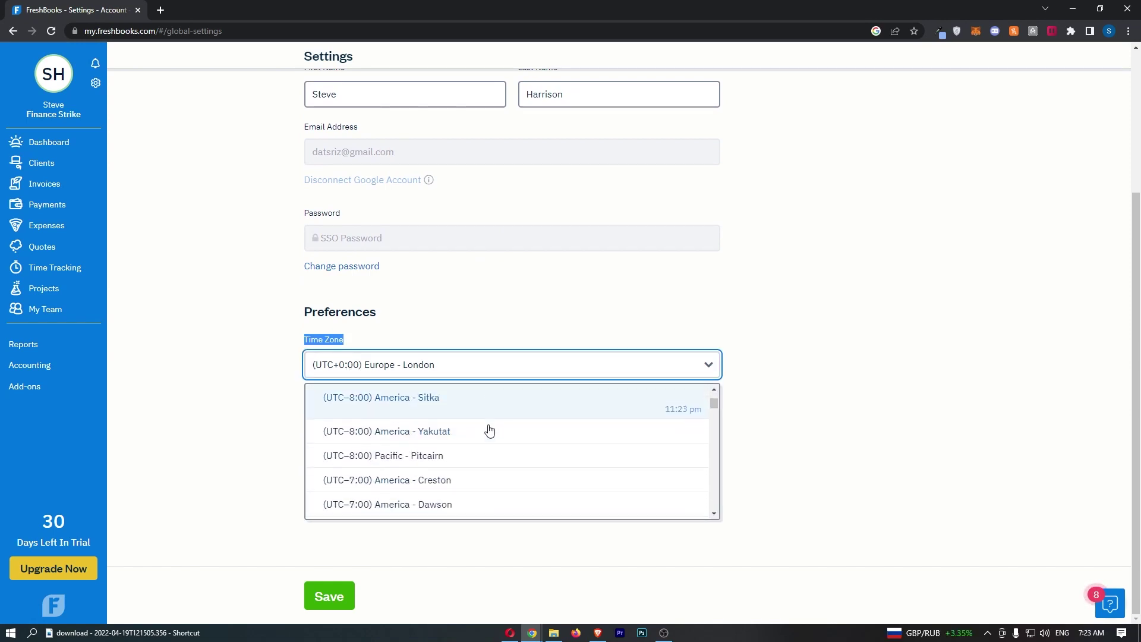
{"action": "scroll", "coordinate": [487, 431], "scroll_direction": "down", "scroll_amount": 2}
{"action": "left_click", "coordinate": [464, 471]}
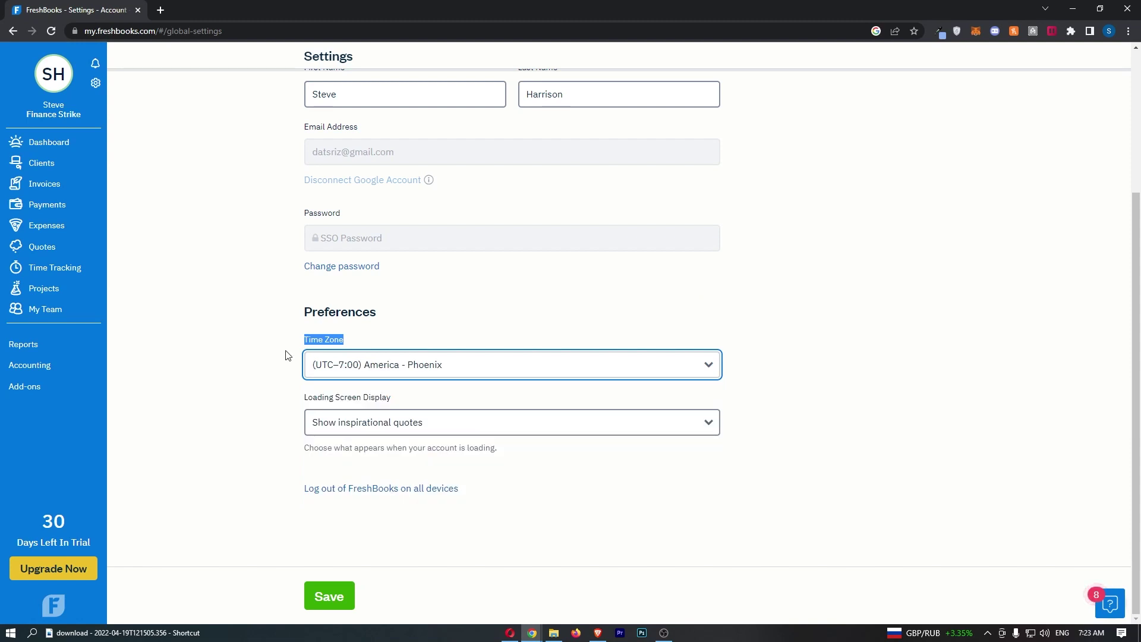
{"action": "left_click", "coordinate": [479, 331]}
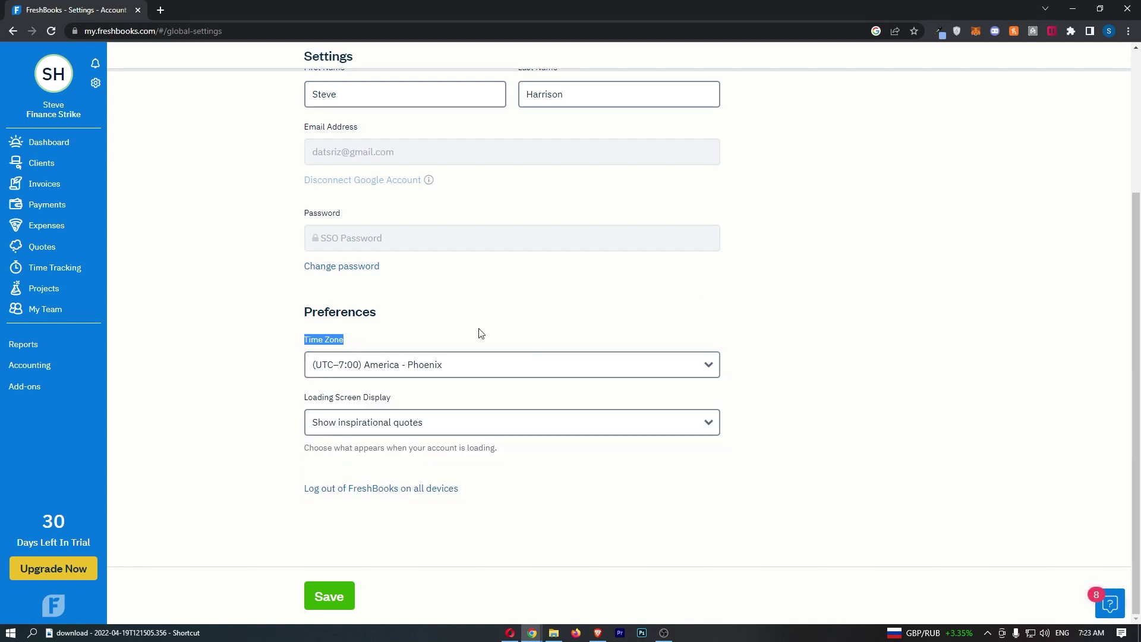
{"action": "left_click", "coordinate": [344, 593]}
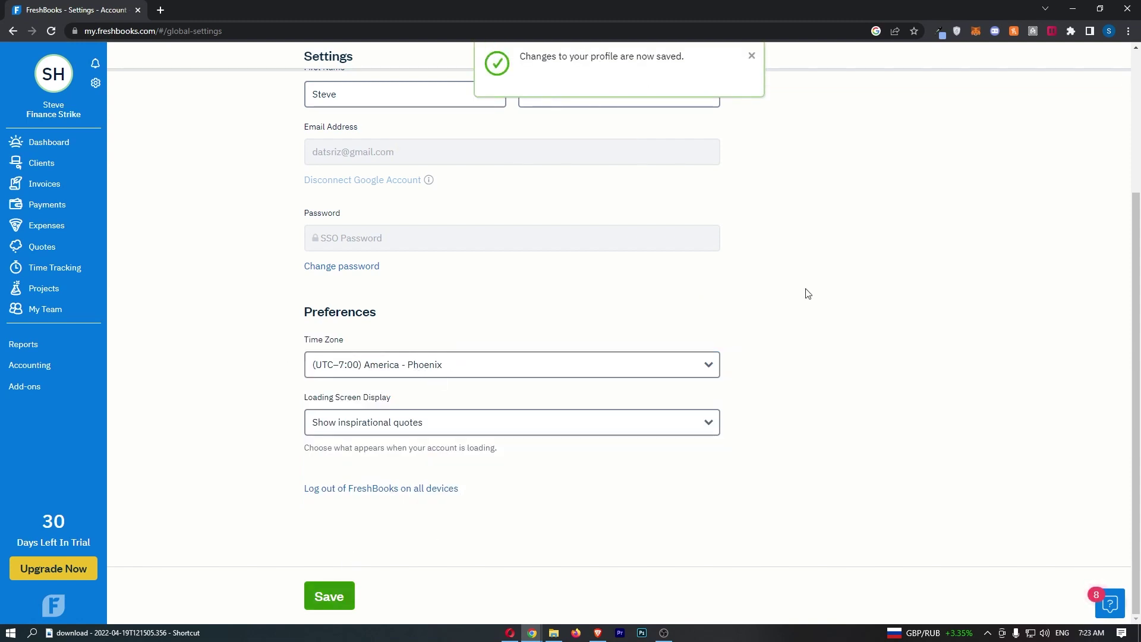